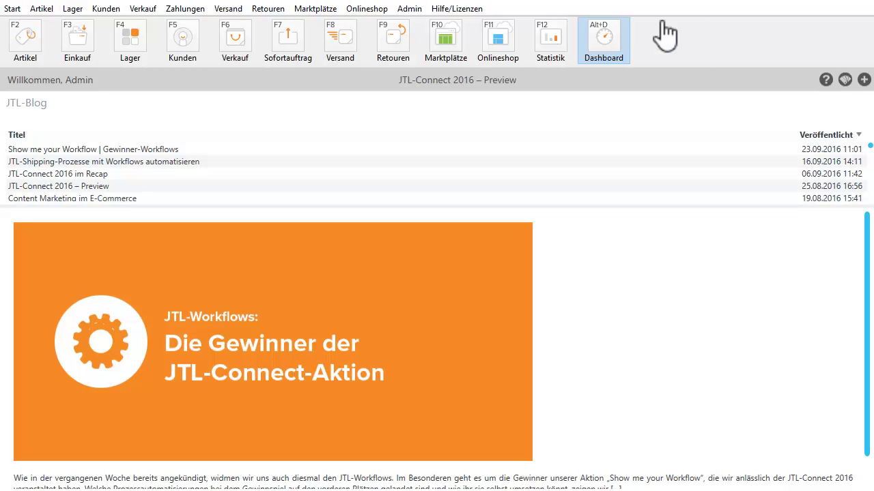
Add the sales widget "Aufträge: Überblick" to the dashboard beside the JTL-Blog widget.
left_click(863, 79)
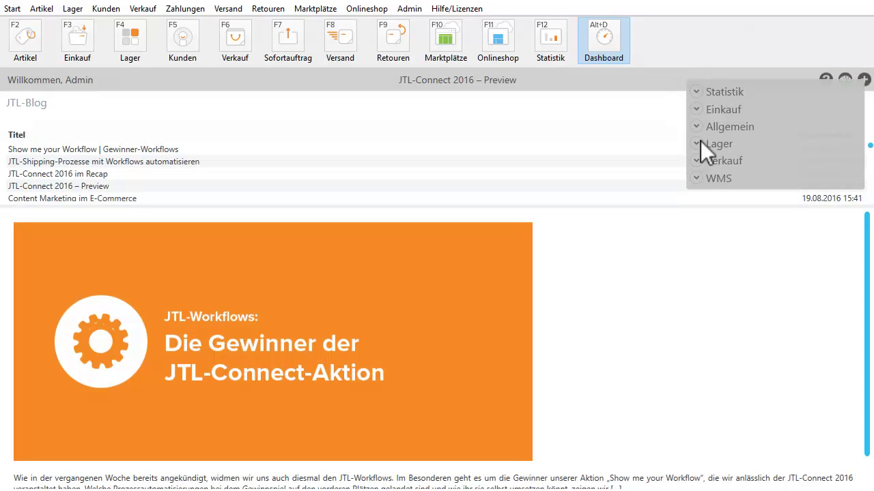
left_click(697, 160)
left_click_drag(718, 188, 462, 246)
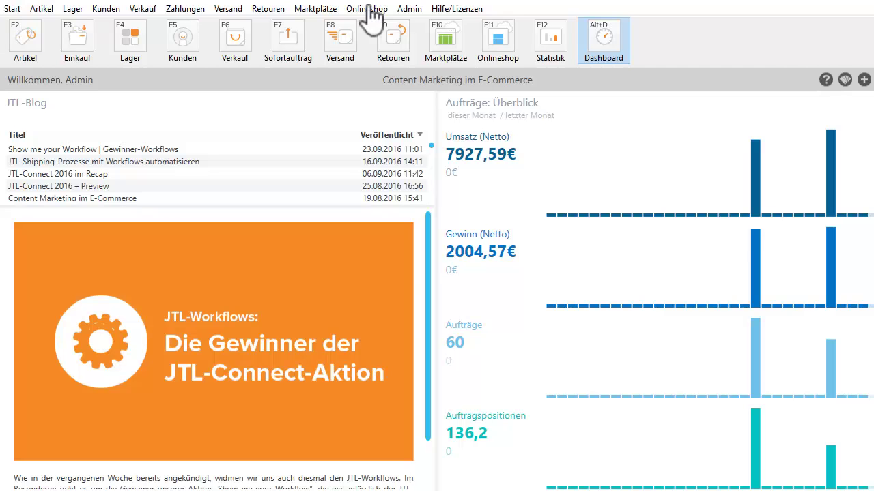
Add the "JTL-Worker: Status" widget to the dashboard and place it below the JTL-Blog widget.
left_click(864, 80)
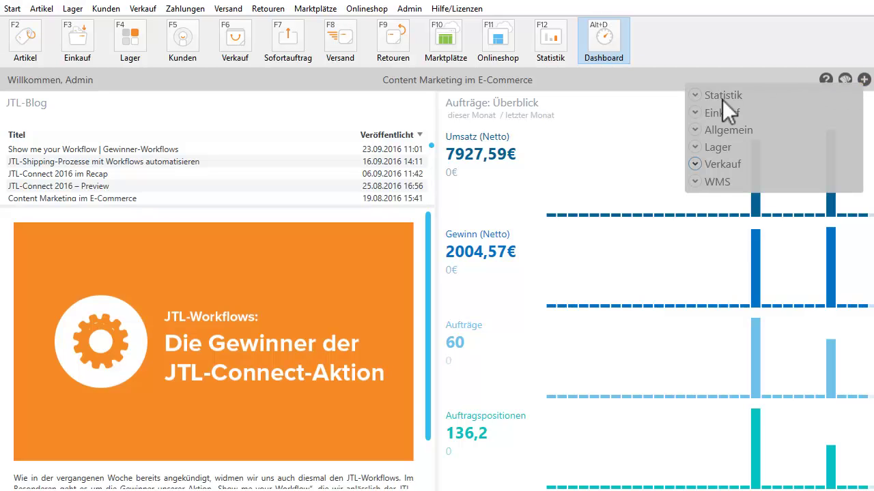
left_click(696, 130)
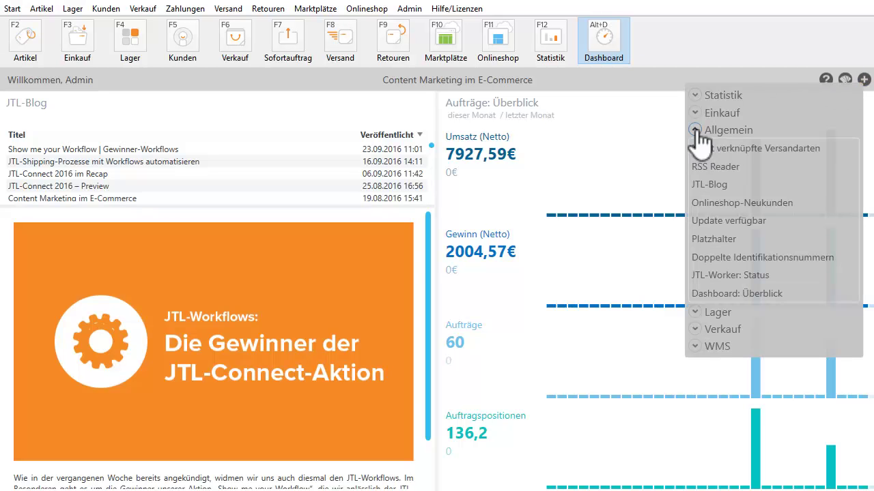
left_click(727, 277)
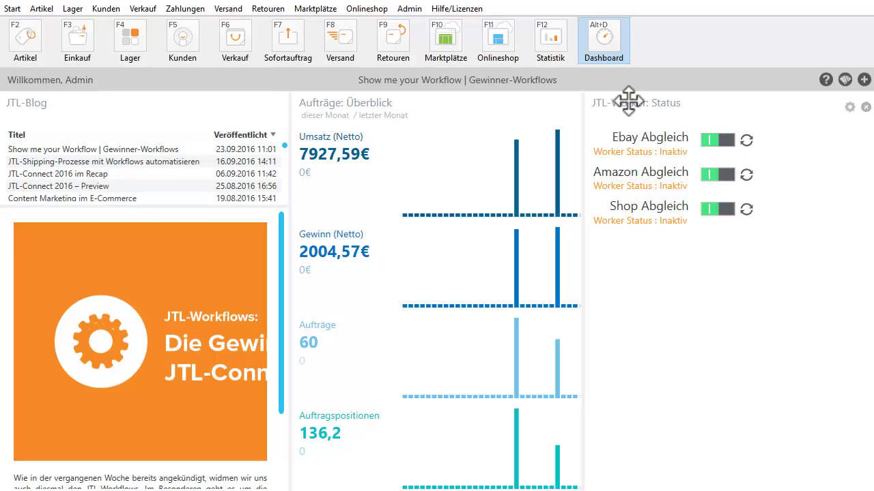
left_click_drag(635, 102, 214, 273)
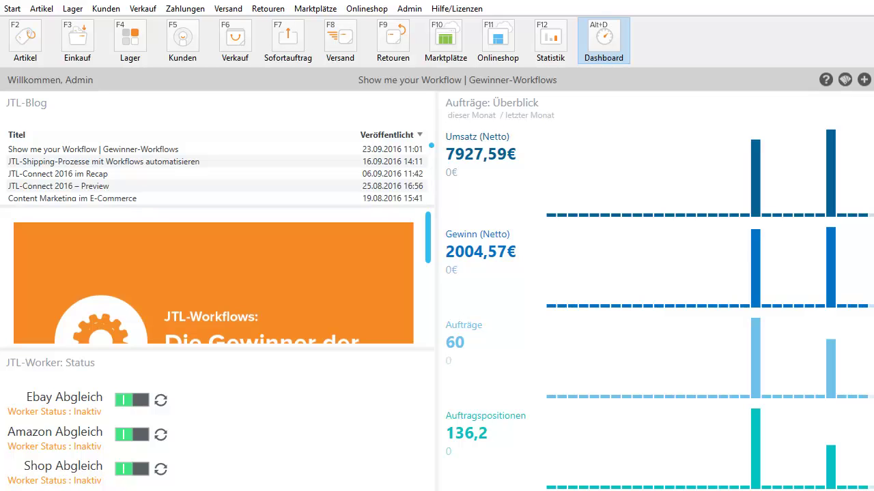
Show the articles in the Bekleidung subcategory of Fitness in article management.
left_click(25, 34)
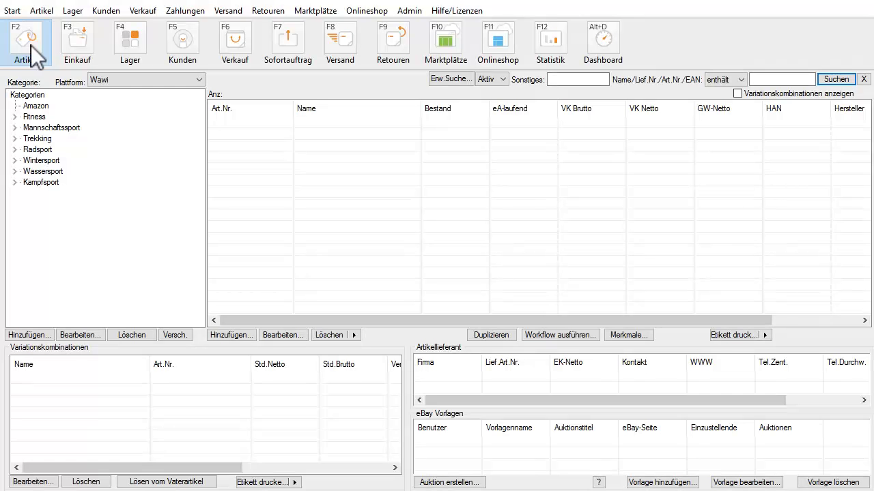
left_click(15, 117)
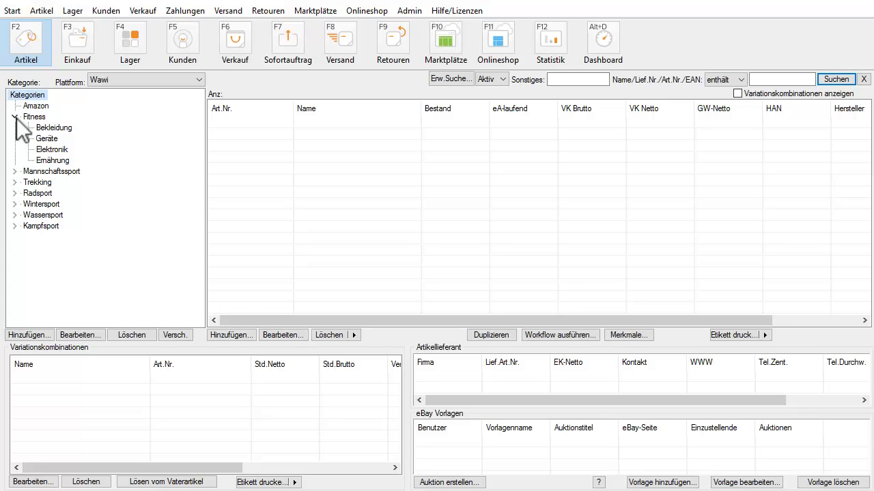
left_click(50, 127)
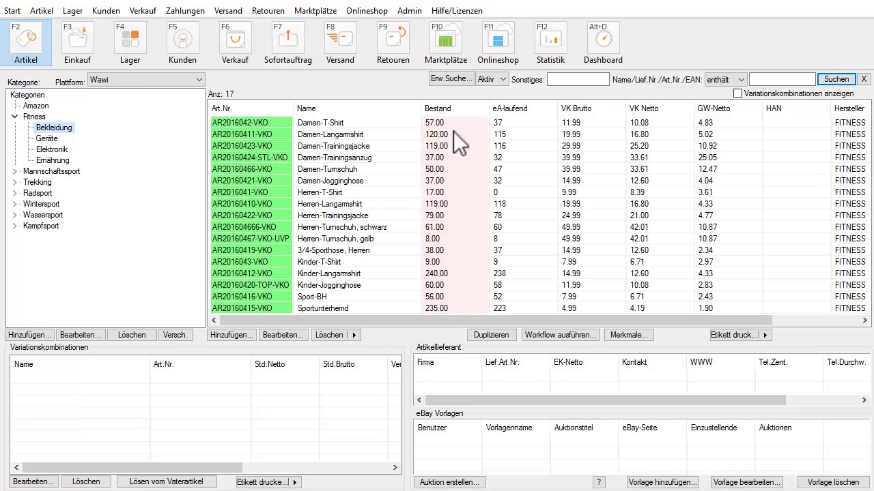
left_click(574, 136)
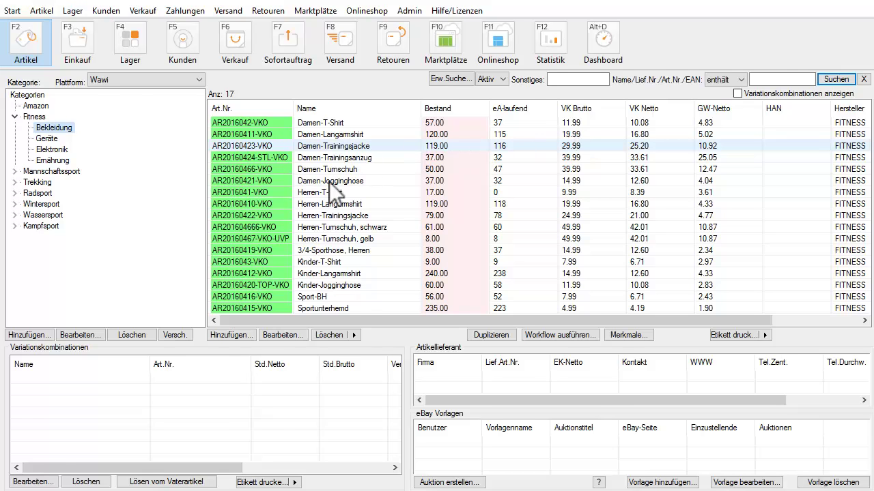
Set the standard gross sales price of the Herren-T-Shirt article to 8,99 and save the article.
double_click(327, 194)
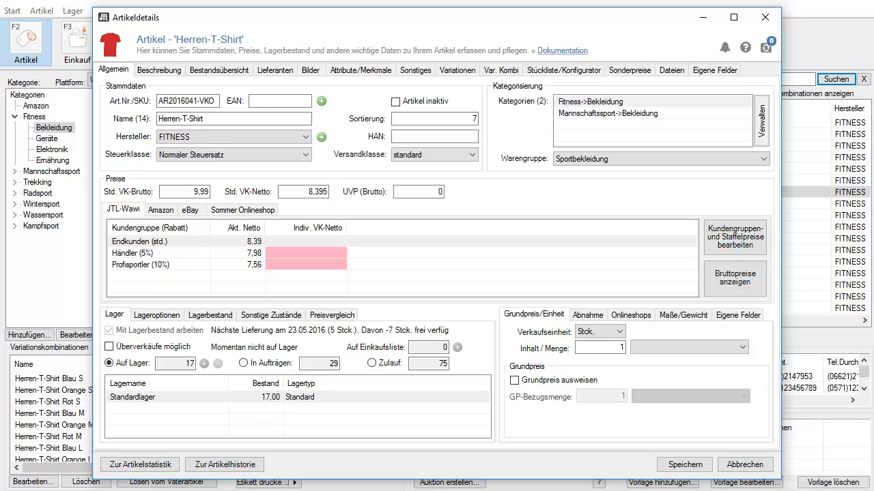
left_click(189, 192)
type("8,99")
left_click(685, 464)
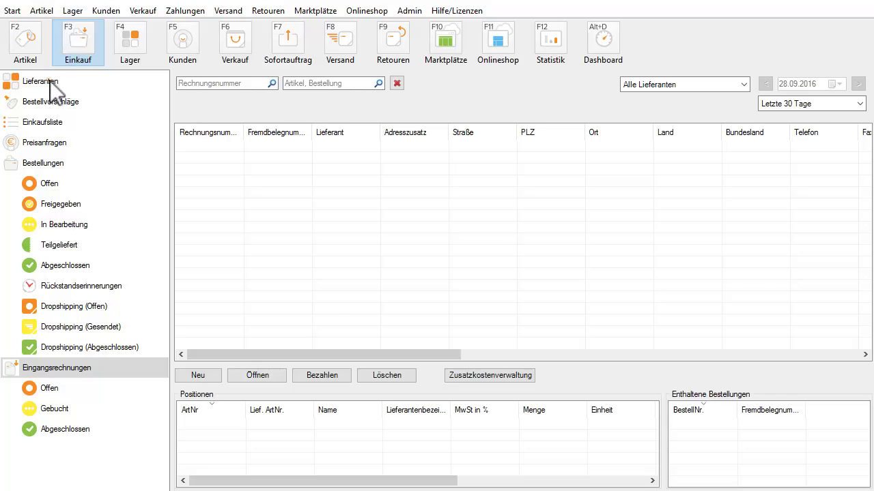
Look through purchasing: suppliers, order suggestions, purchase list, price inquiries, orders, open dropshipping orders and incoming invoices.
left_click(50, 80)
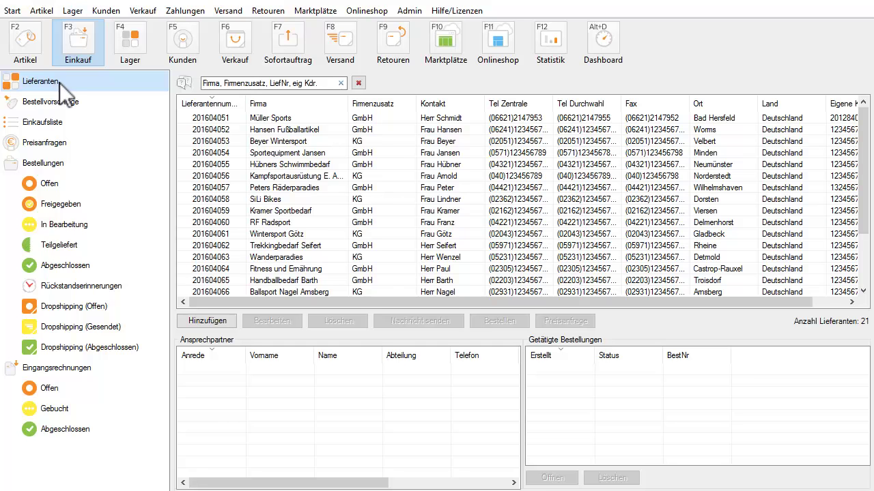
left_click(67, 98)
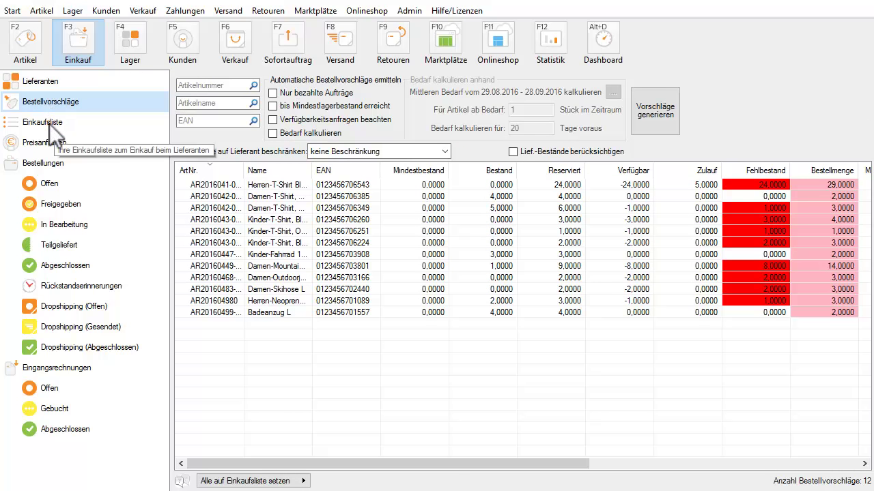
left_click(50, 123)
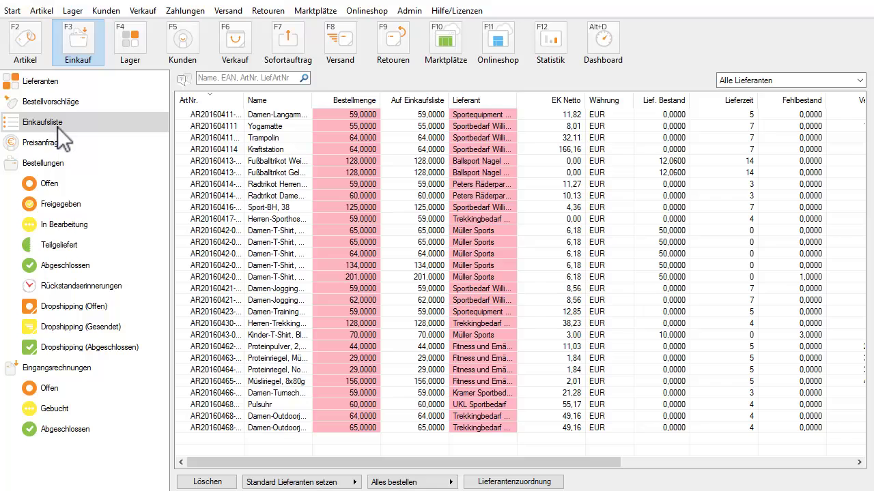
left_click(62, 144)
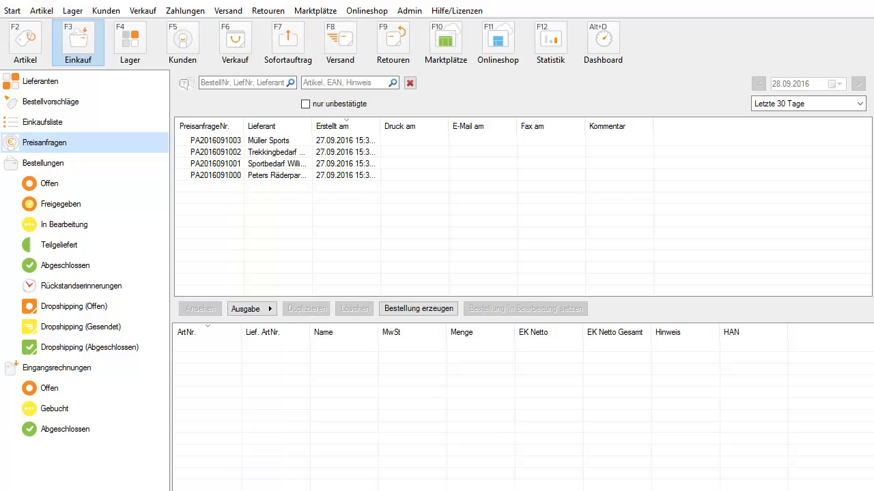
left_click(58, 162)
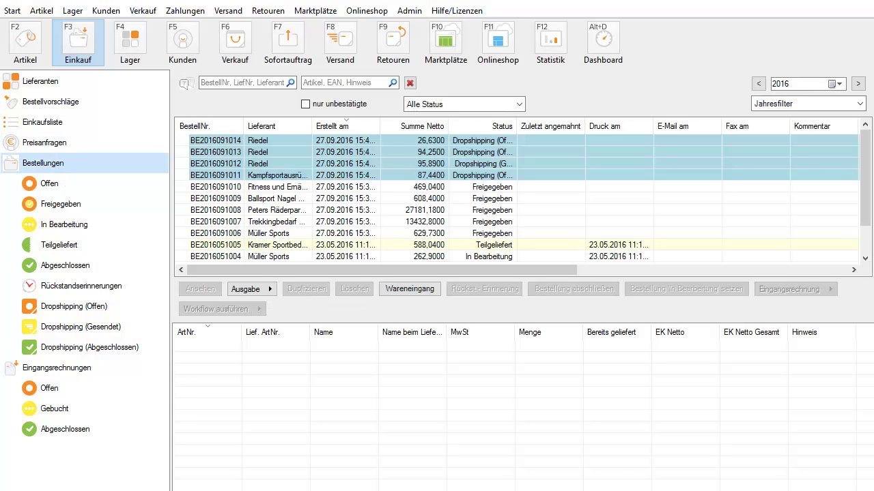
left_click(74, 307)
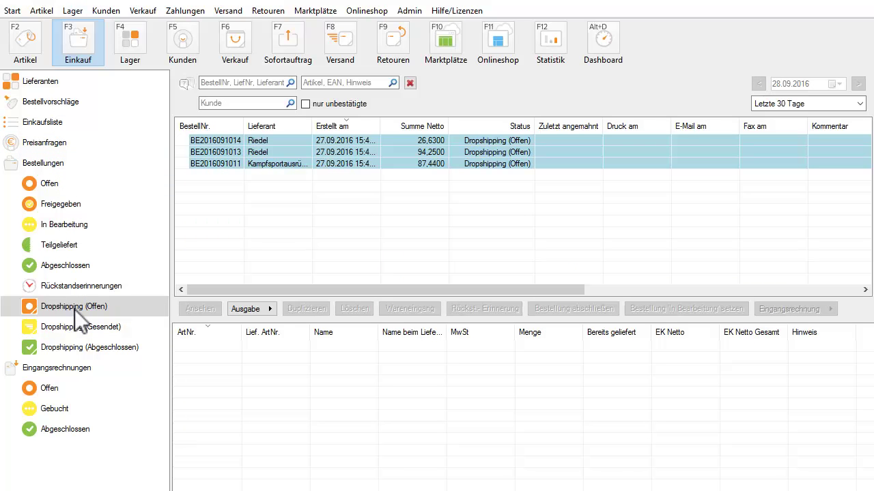
left_click(49, 367)
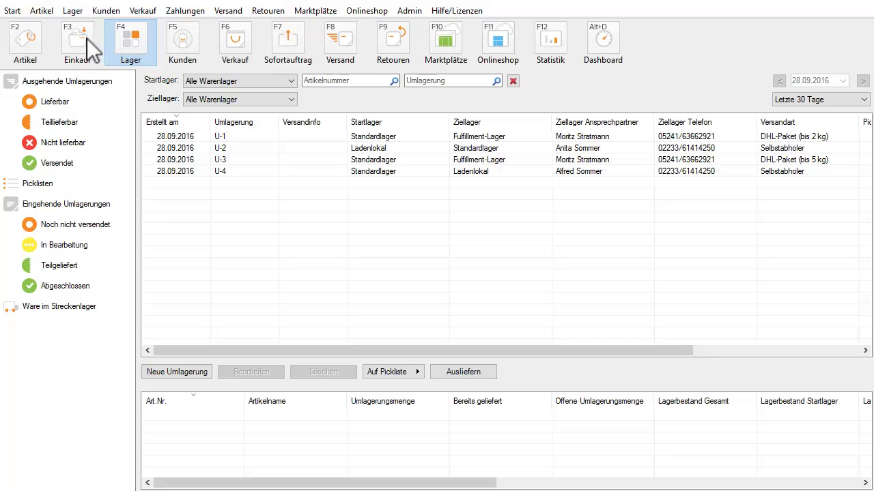
Open the warehouse setup showing the Ladenlokal warehouse's details and save it.
left_click(72, 11)
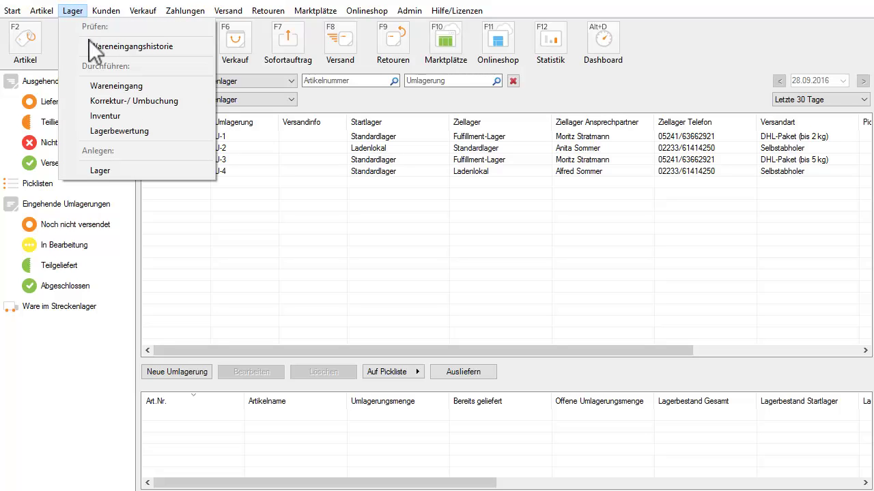
left_click(99, 171)
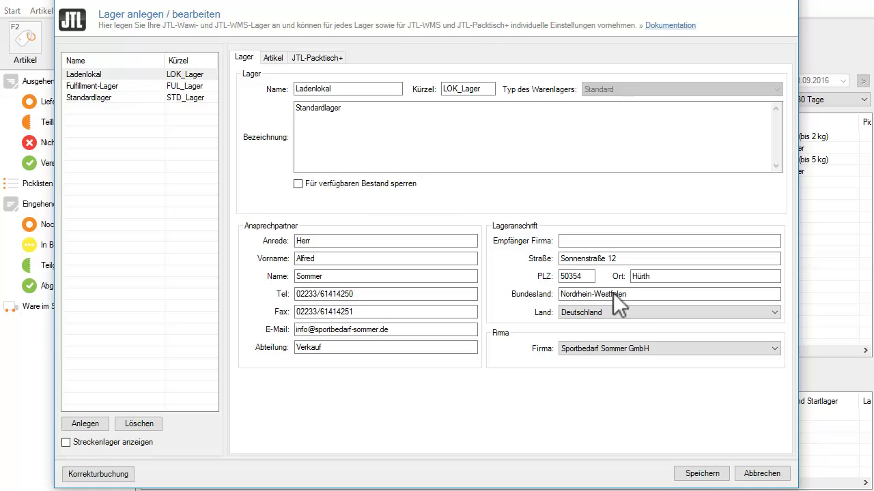
left_click(689, 471)
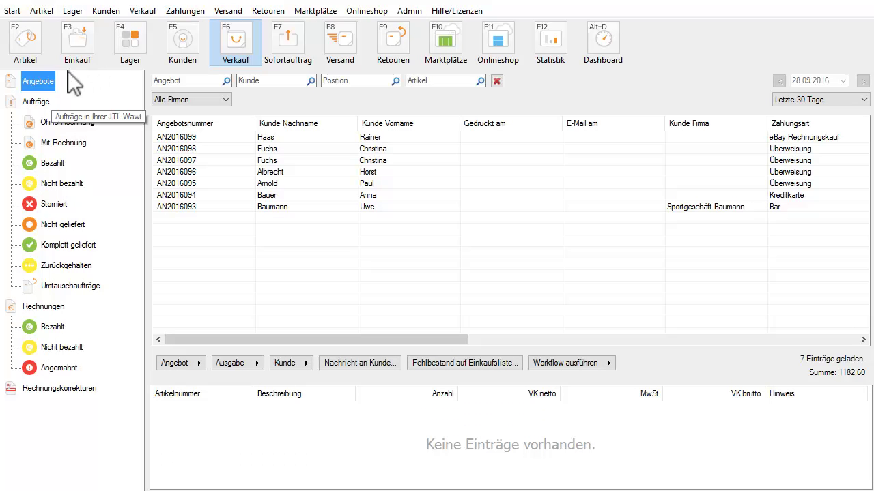
Look through the sales lists: all orders, paid orders, completely delivered orders, invoices and invoice corrections.
left_click(46, 101)
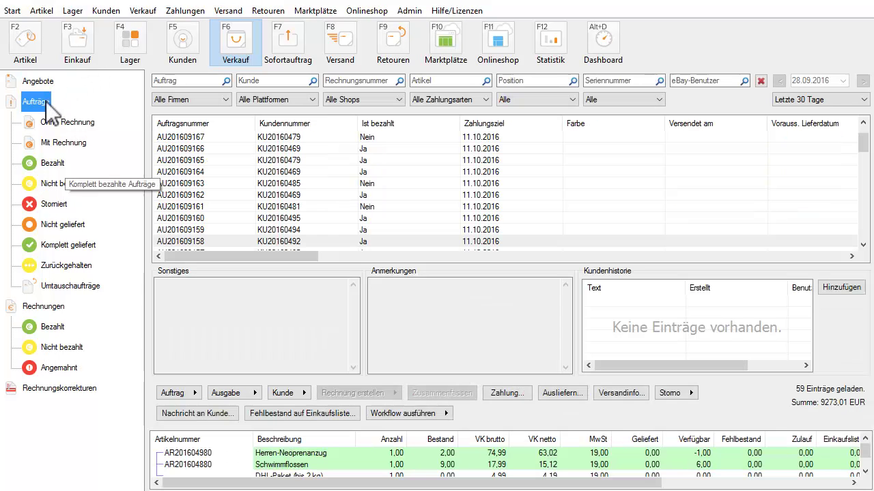
left_click(43, 162)
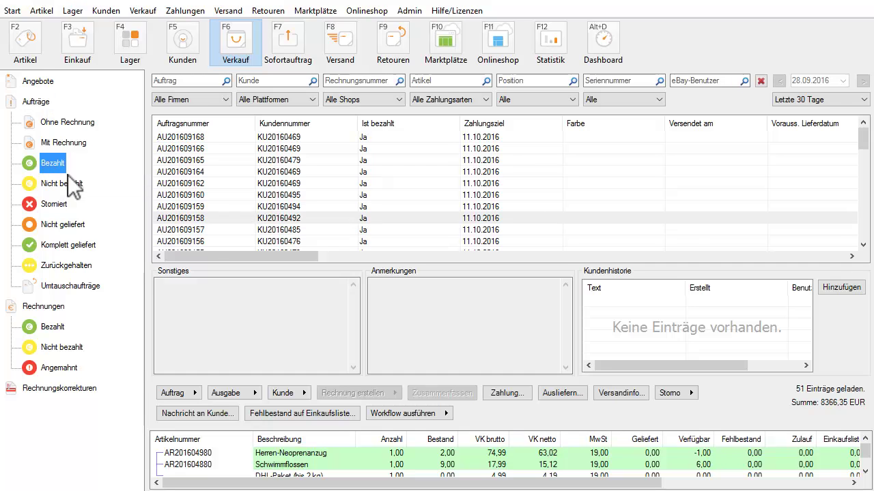
left_click(82, 244)
left_click(43, 306)
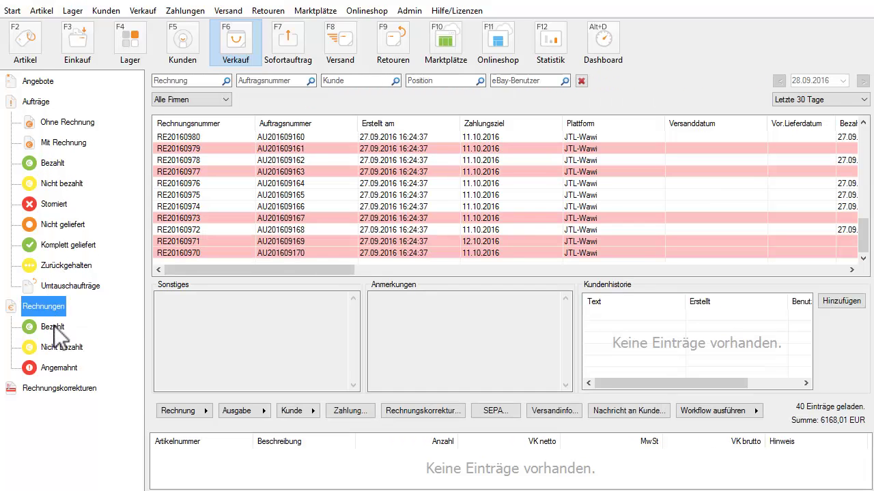
left_click(56, 389)
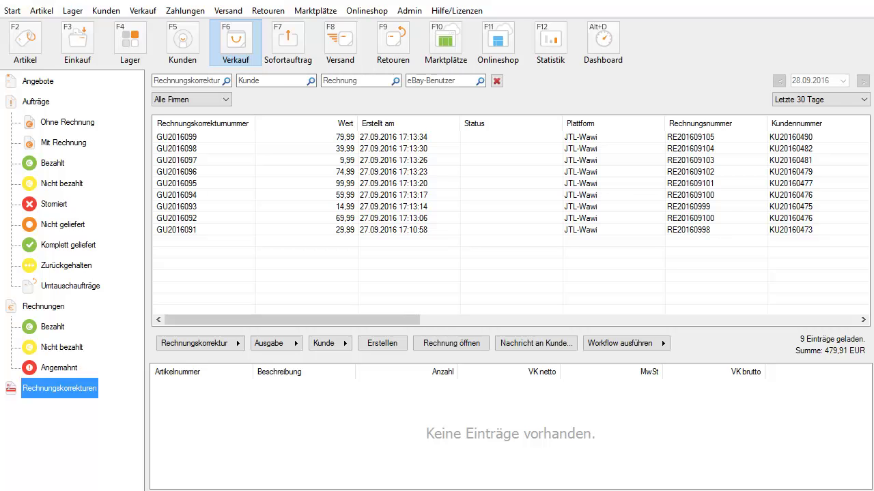
Complete an immediate order of Fahrradhandschuhe, Damen-Fahrradhelm and Damen-Radlerhose L for the customer, shipped by DHL-Paket EU (2 kg) and paid by Überweisung.
left_click(284, 49)
left_click(94, 121)
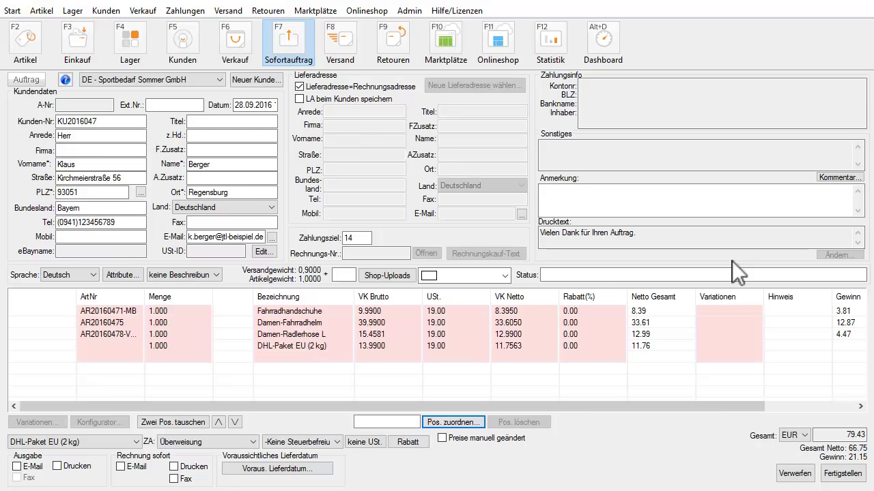
left_click(842, 473)
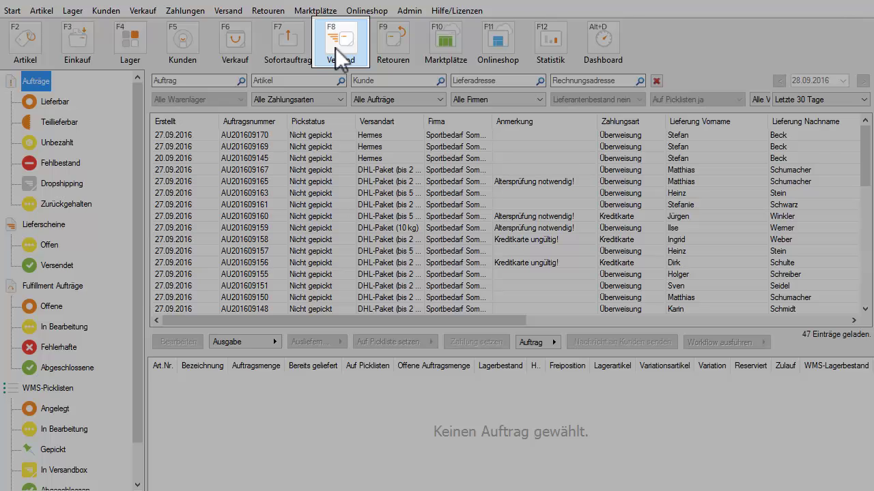
Look through the shipping orders that are deliverable, unpaid, short of stock and held back.
left_click(335, 48)
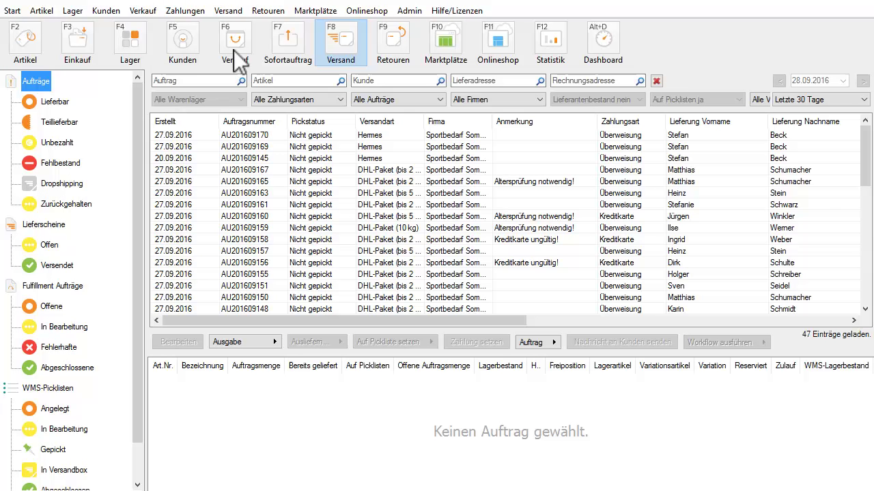
left_click(64, 104)
left_click(70, 147)
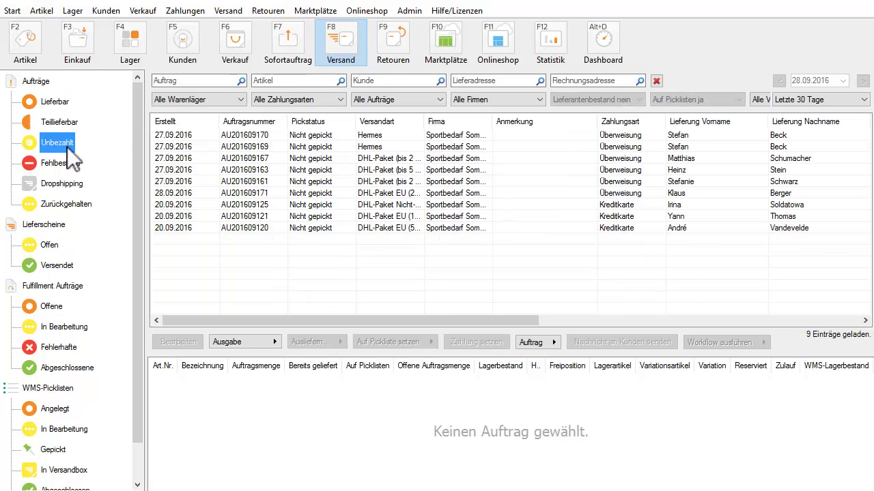
left_click(53, 164)
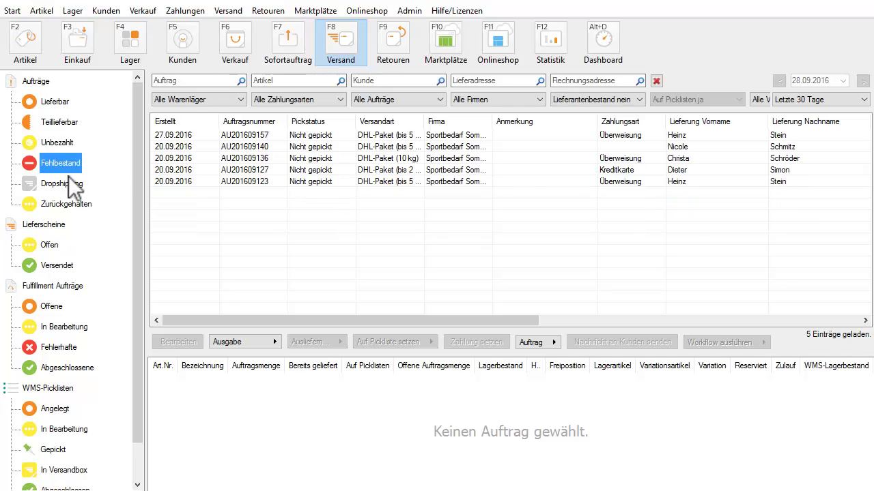
left_click(73, 203)
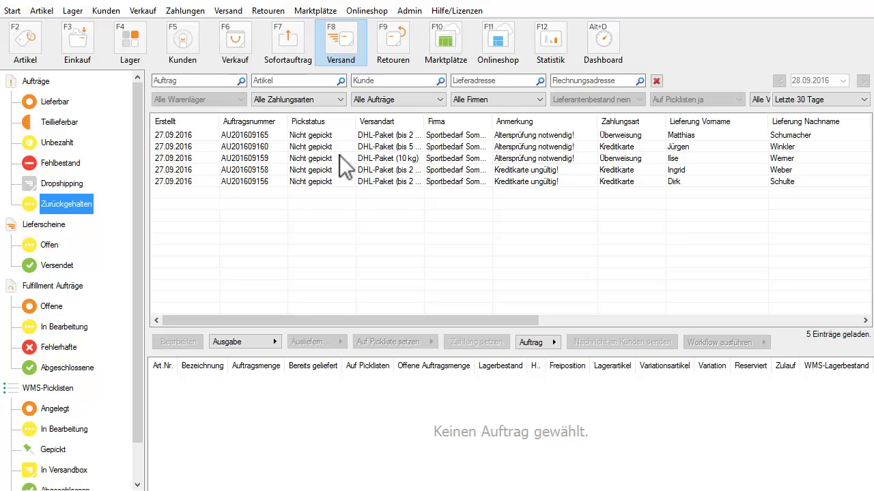
Examine the shipped delivery notes with their package data, and the picklist categories in shipping.
left_click(55, 265)
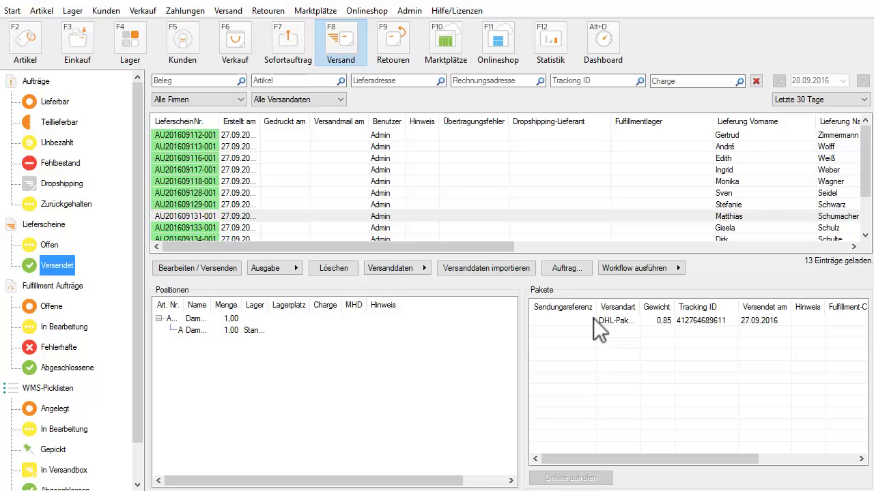
key("Tab")
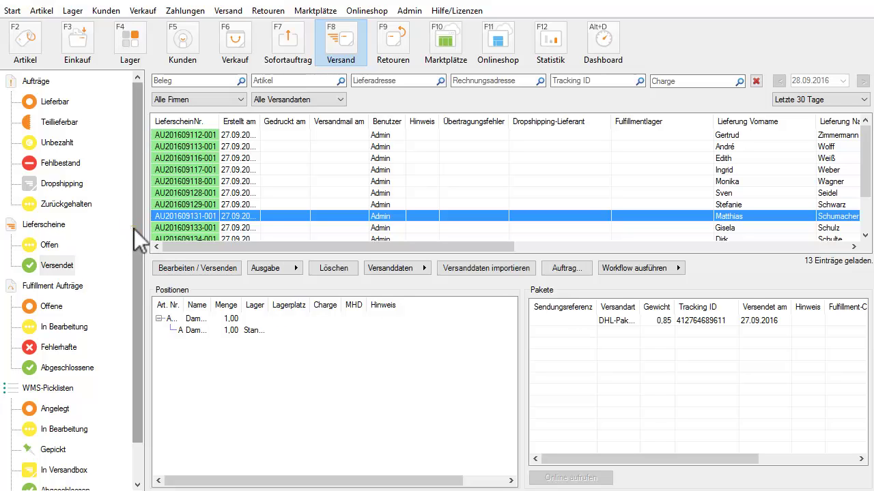
scroll(134, 229, "down", 1)
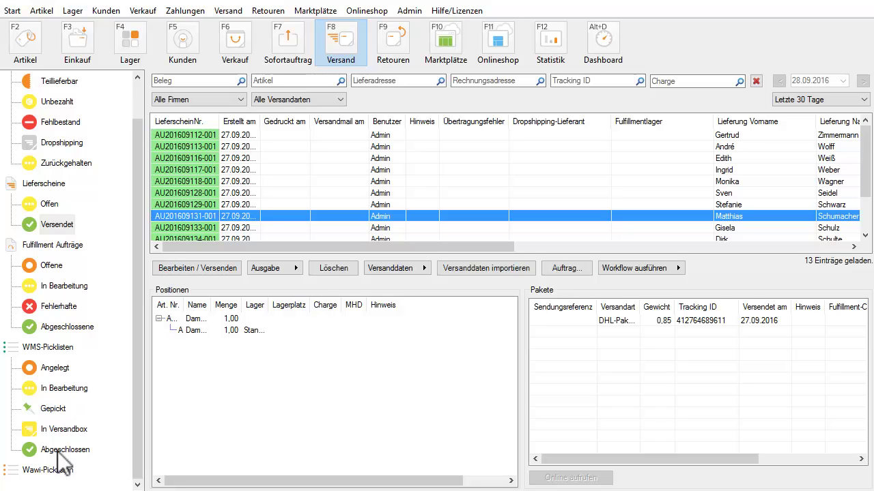
Review the registered returns and open the third one to examine its details, closing it without saving.
left_click(389, 45)
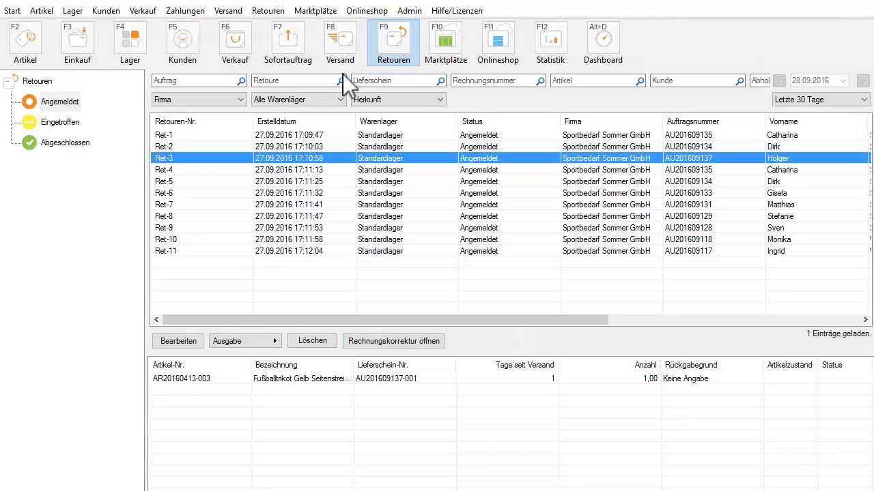
double_click(323, 160)
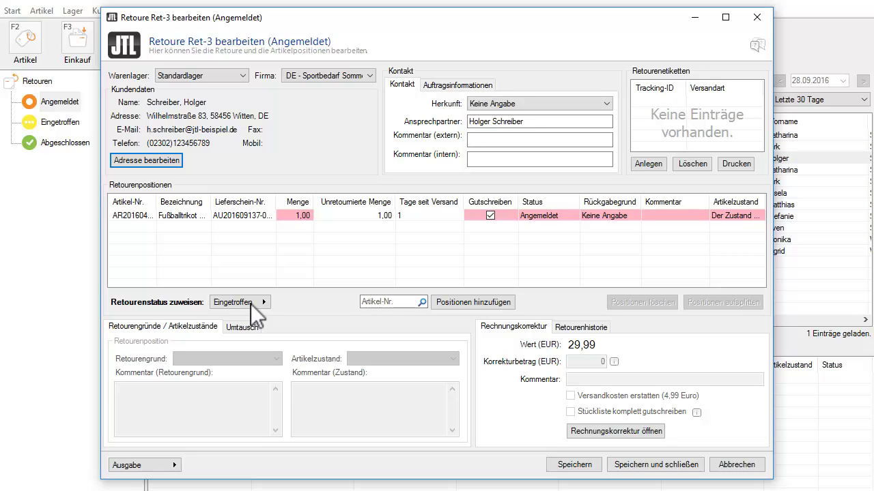
left_click(738, 467)
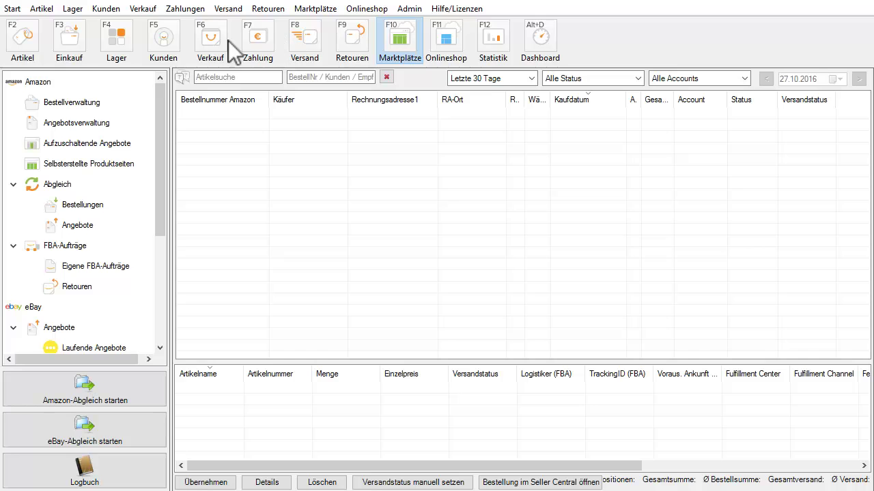
Look through the marketplace listings: the Amazon Angebotsverwaltung and the running eBay offers.
left_click(76, 125)
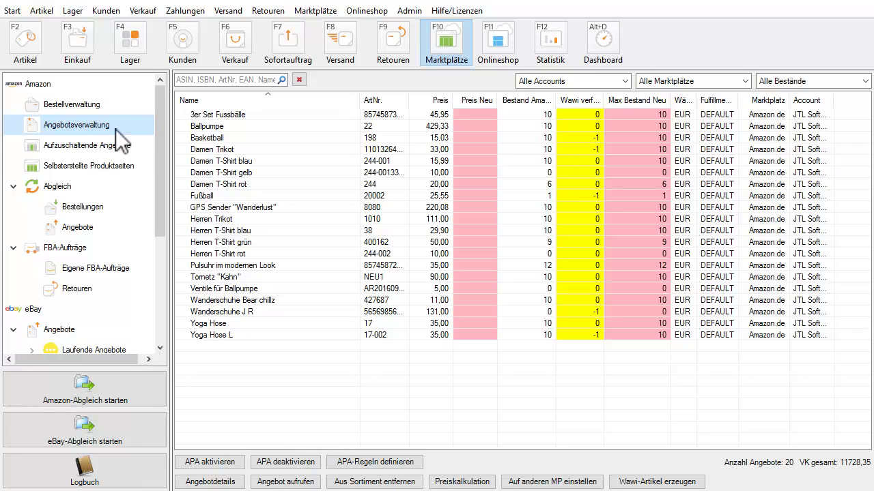
scroll(163, 165, "down", 3)
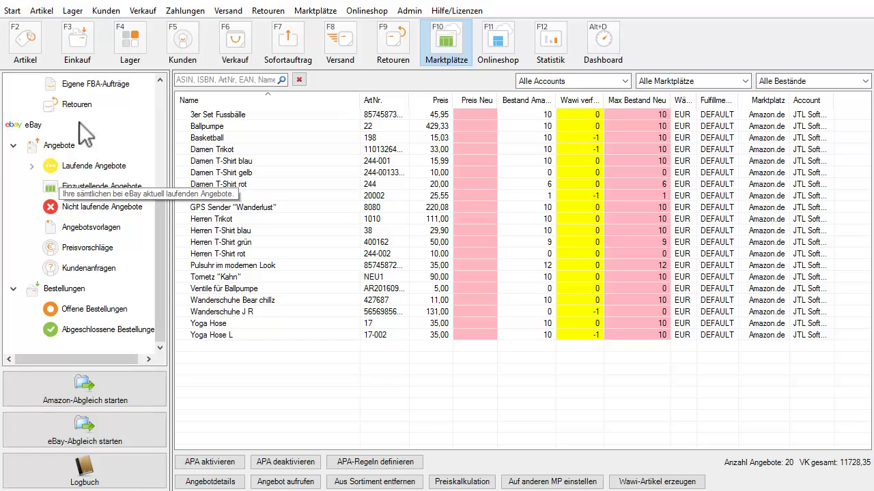
left_click(81, 168)
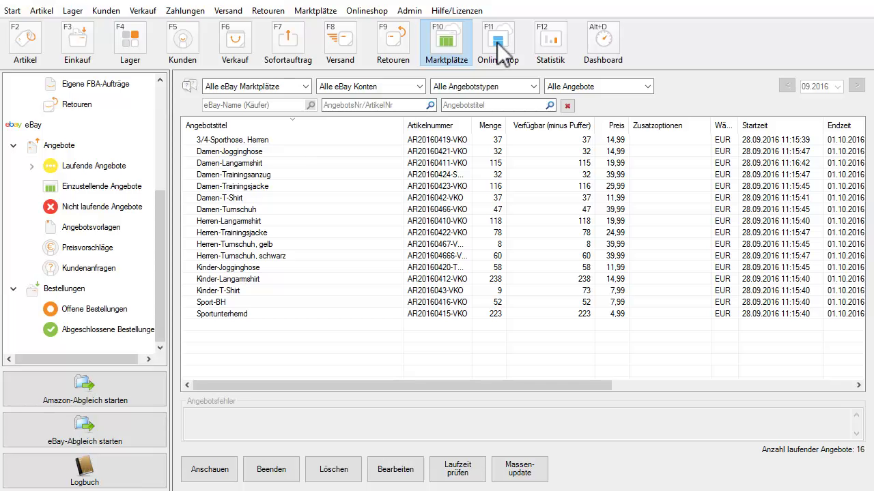
Start the Onlineshop-Abgleich to synchronize with the online shop.
left_click(497, 42)
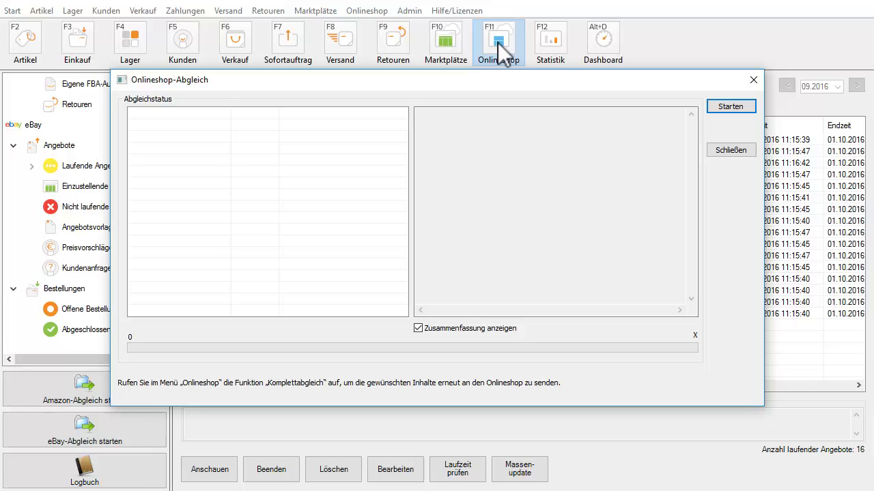
left_click(740, 106)
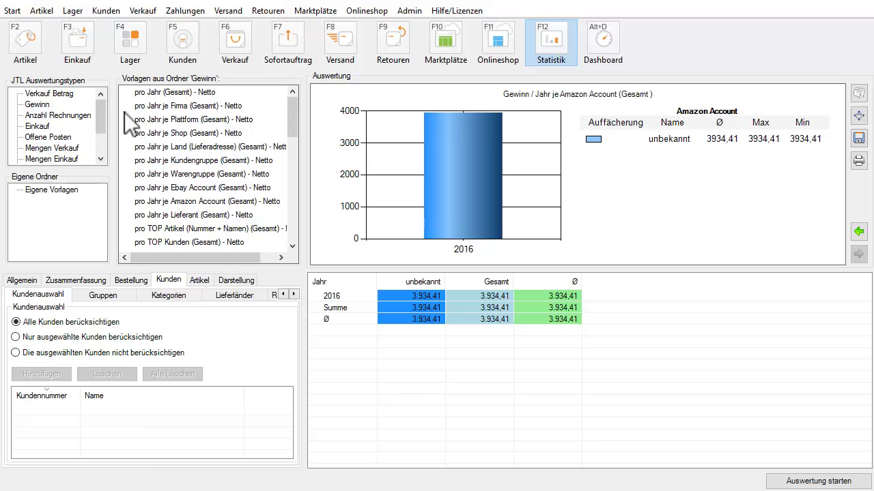
View the Anzahl Rechnungen statistics per year by Plattform, per year by Kundengruppe, and for TOP Kunden.
left_click(58, 116)
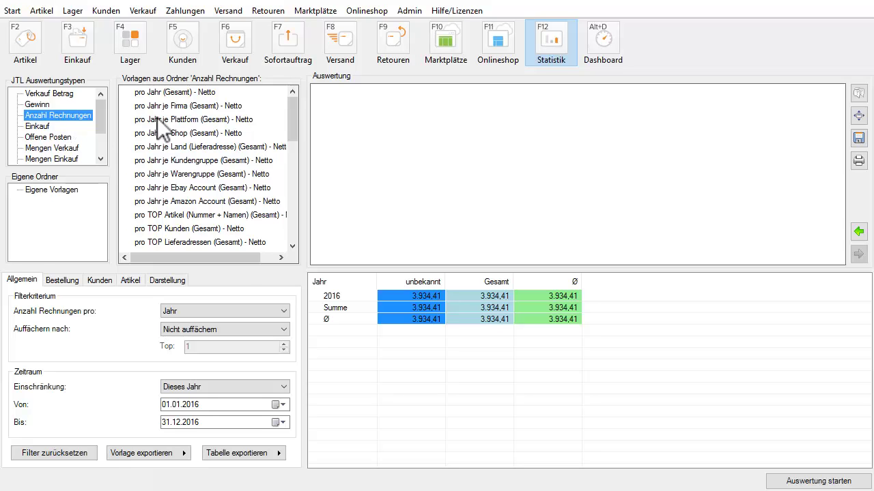
left_click(184, 120)
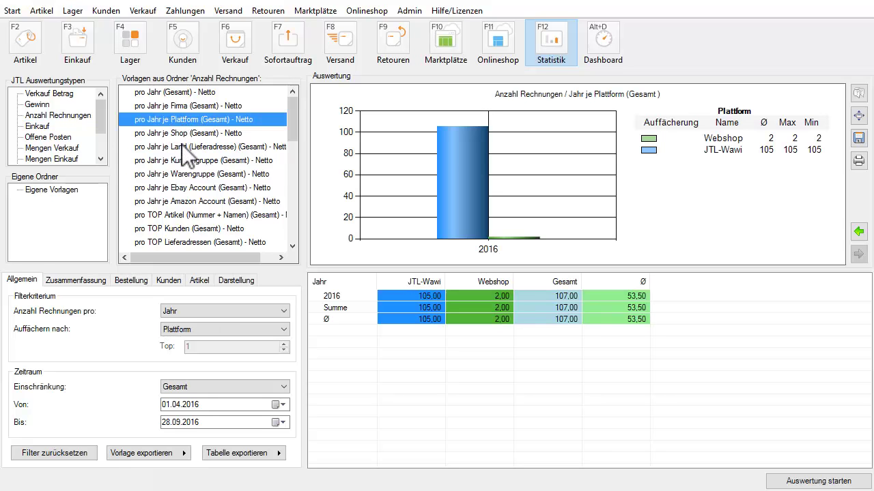
left_click(181, 161)
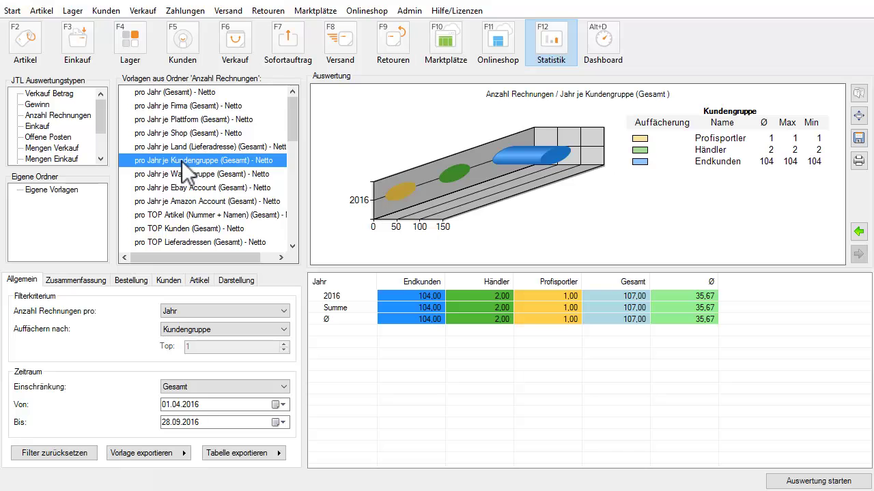
left_click(212, 230)
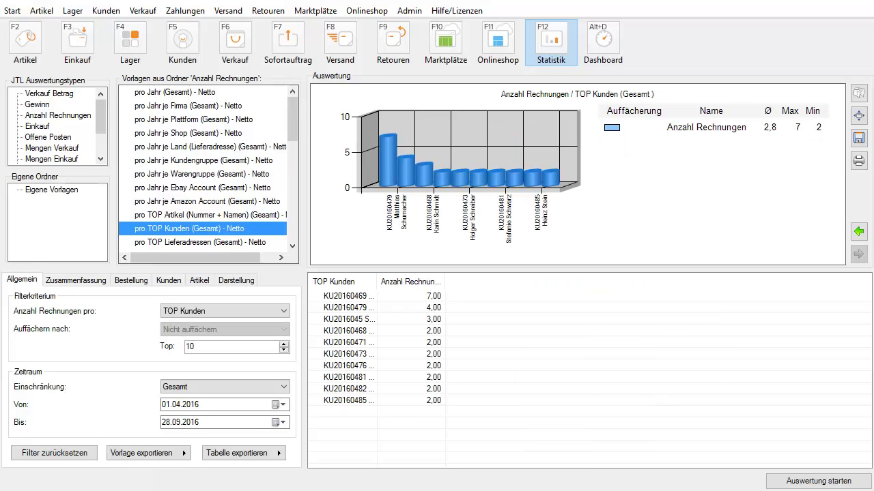